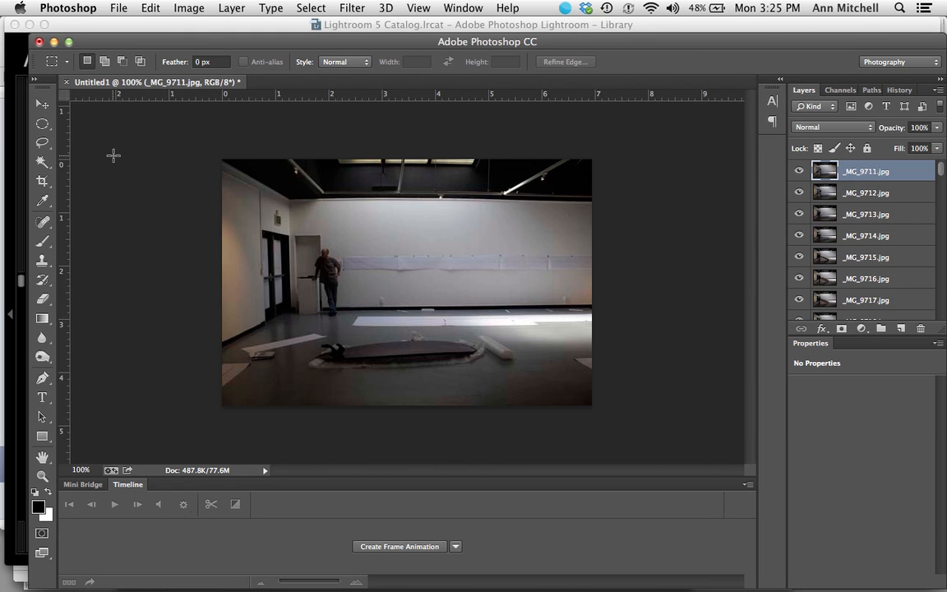
Open the Image Processor script and its source folder chooser to review the options, and cancel without processing
{"action": "left_click", "coordinate": [119, 7]}
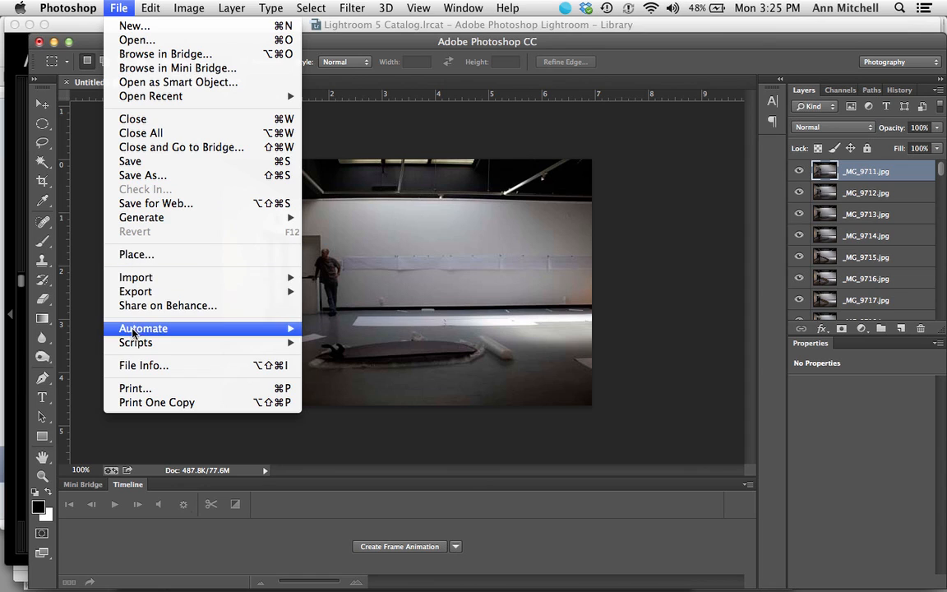
{"action": "mouse_move", "coordinate": [136, 346]}
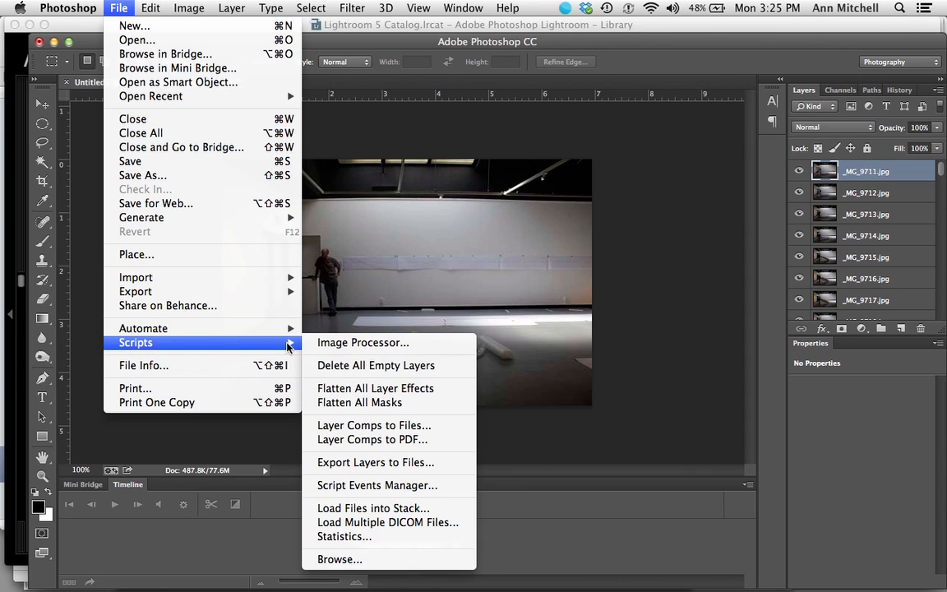
{"action": "left_click", "coordinate": [350, 345]}
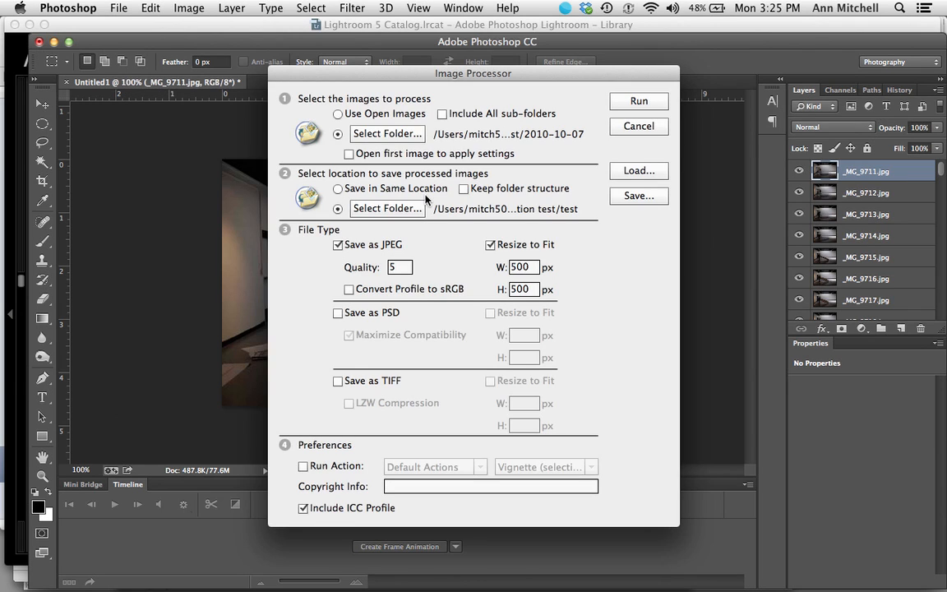
{"action": "left_click", "coordinate": [396, 136]}
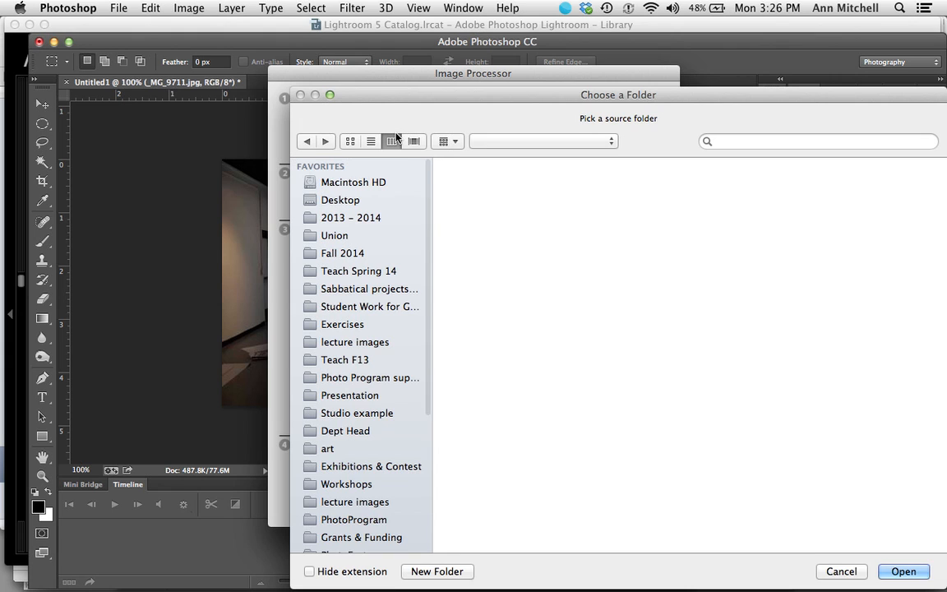
{"action": "left_click", "coordinate": [842, 571]}
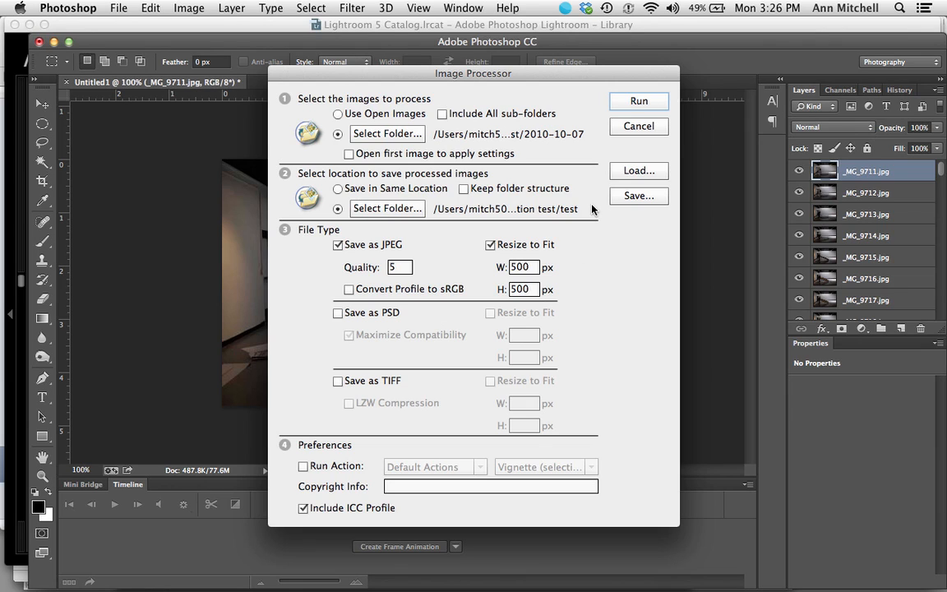
{"action": "left_click", "coordinate": [635, 102]}
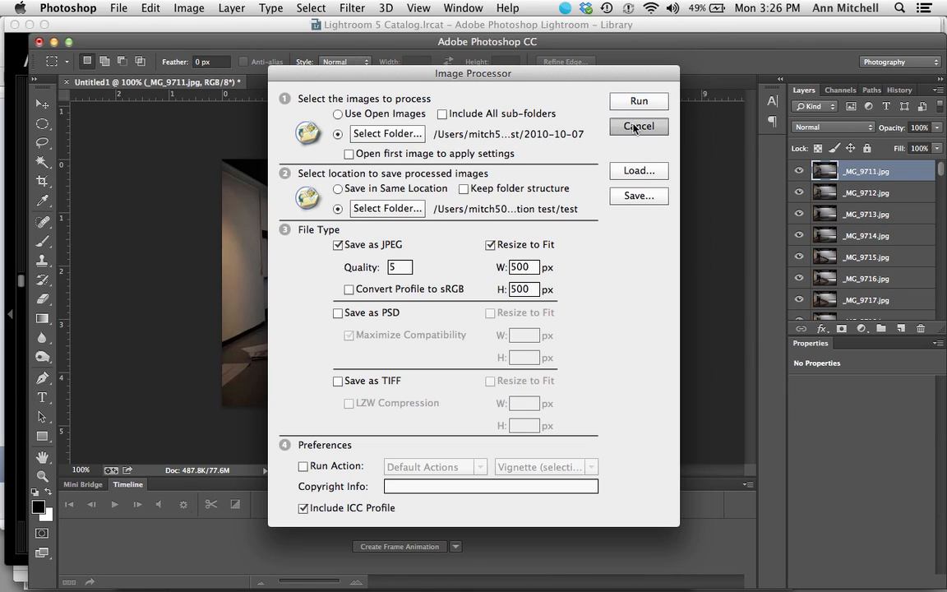
{"action": "left_click", "coordinate": [634, 128]}
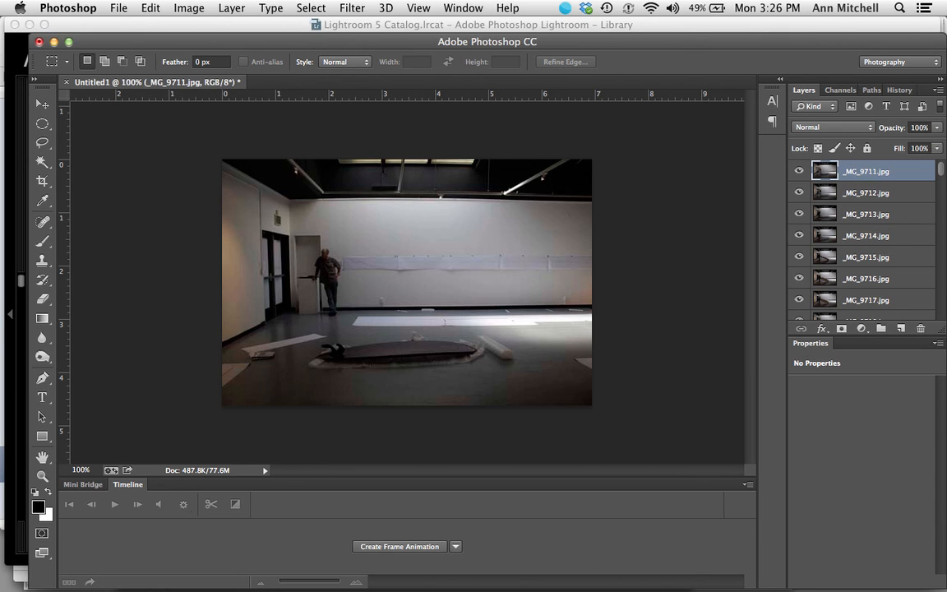
Start Load Files into Stack and browse to the JPEG folder inside the test folder
{"action": "left_click", "coordinate": [119, 7]}
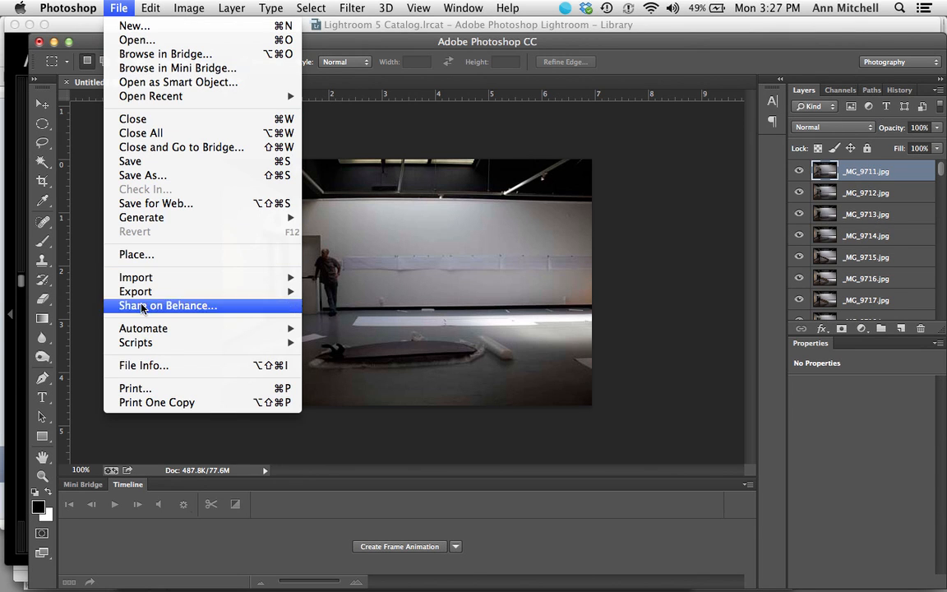
{"action": "mouse_move", "coordinate": [272, 342]}
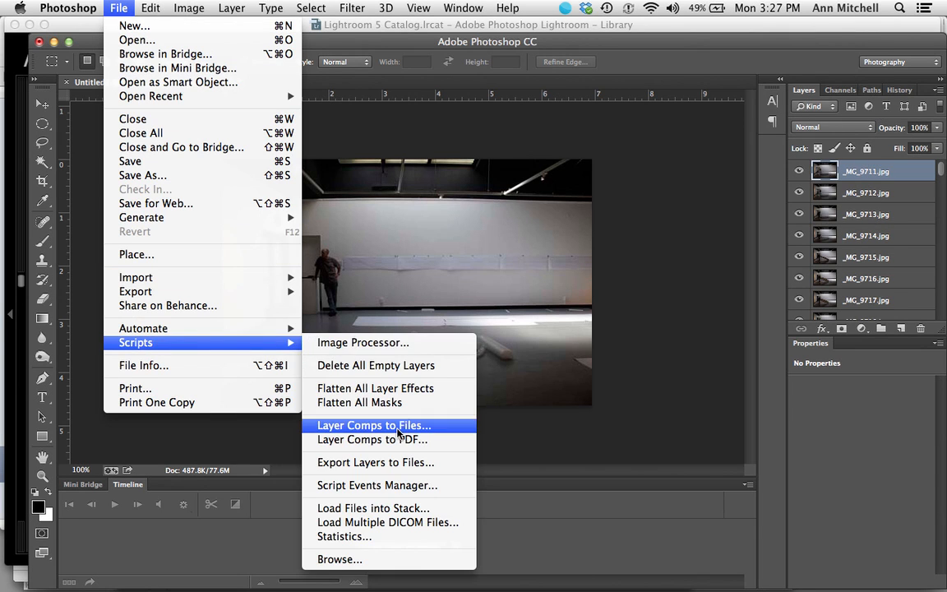
{"action": "left_click", "coordinate": [386, 510]}
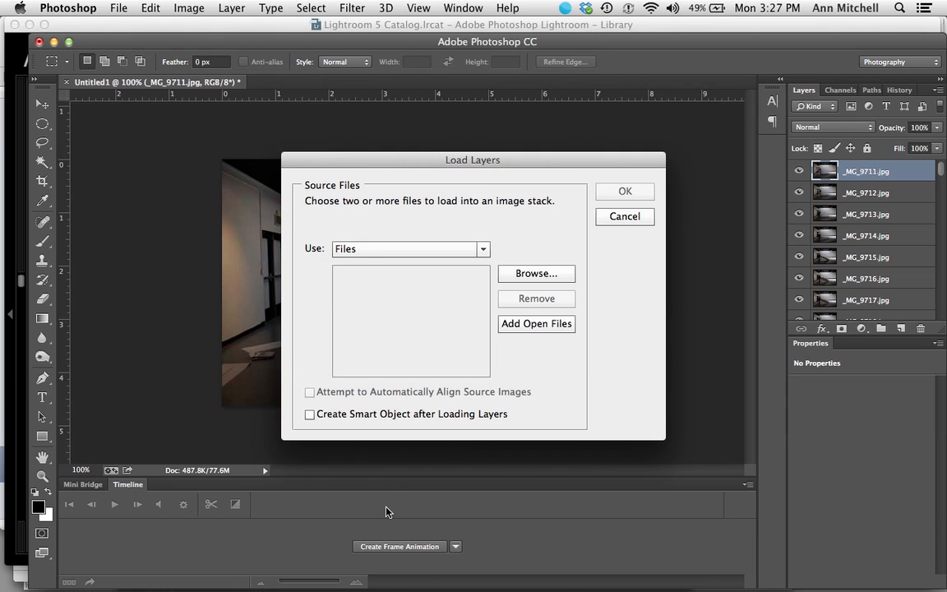
{"action": "left_click", "coordinate": [537, 276]}
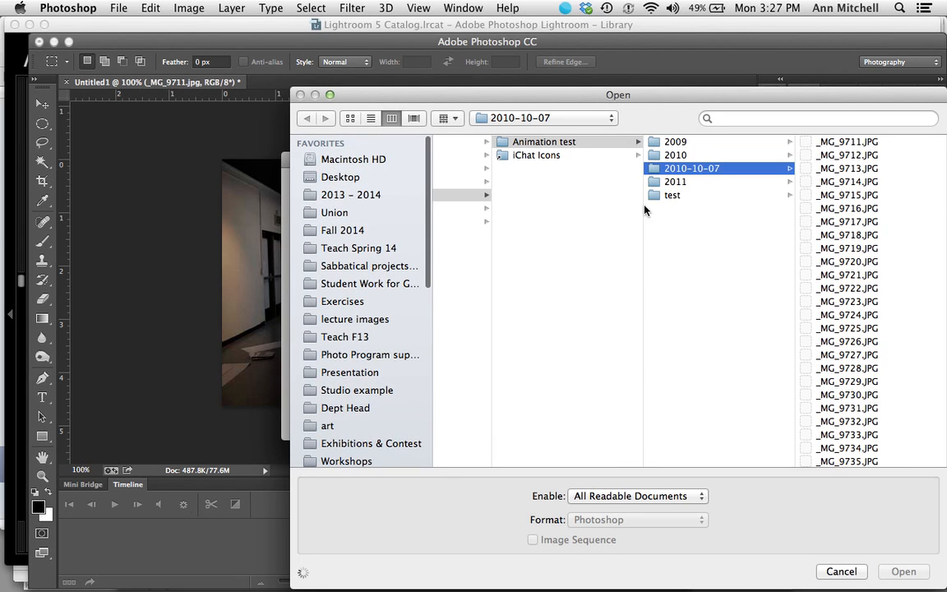
{"action": "left_click", "coordinate": [730, 195]}
{"action": "left_click", "coordinate": [822, 142]}
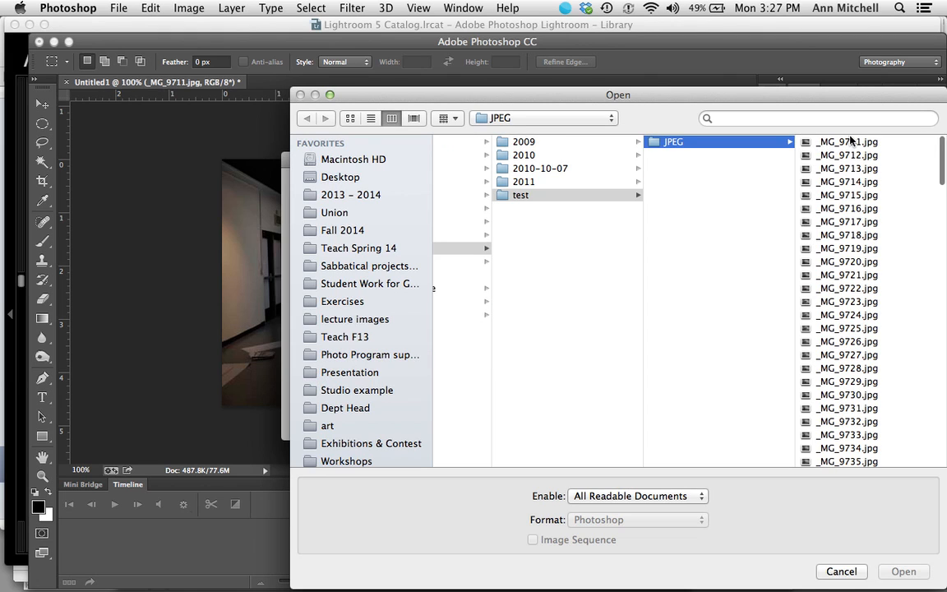
Select the files _MG_9711.jpg through _MG_9873.jpg as stack sources, and cancel loading them
{"action": "left_click", "coordinate": [849, 144]}
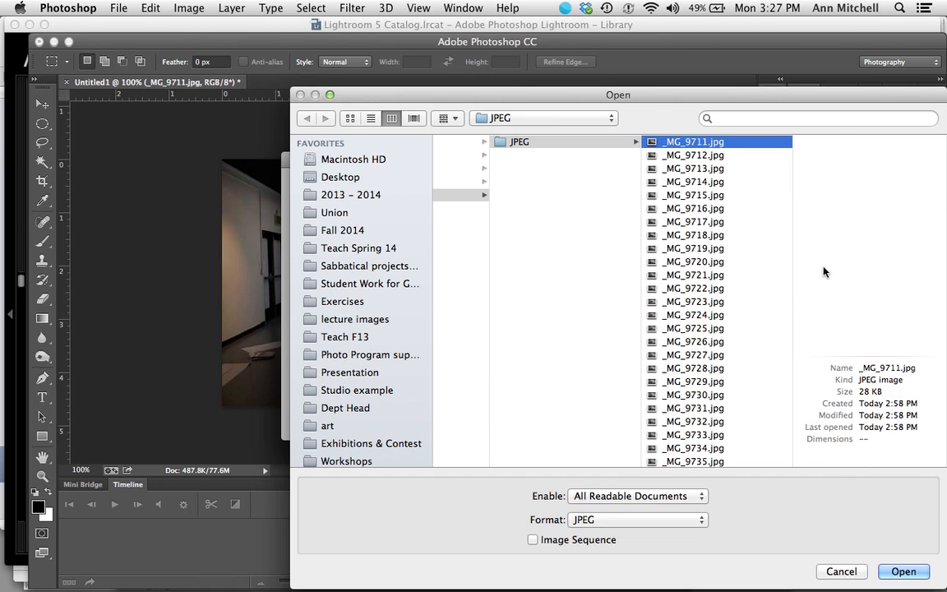
{"action": "scroll", "coordinate": [766, 285], "scroll_direction": "down", "scroll_amount": 10}
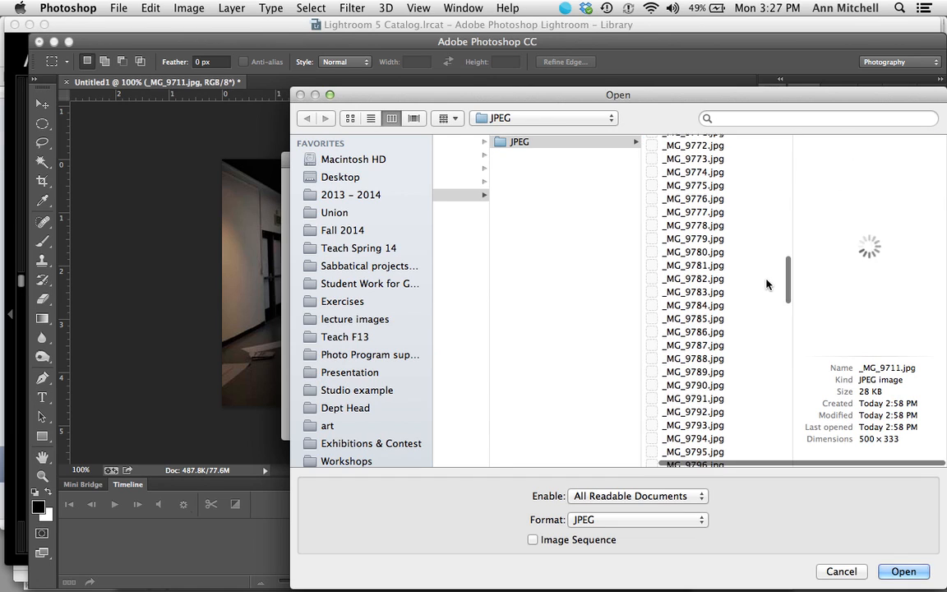
{"action": "scroll", "coordinate": [767, 284], "scroll_direction": "down", "scroll_amount": 8}
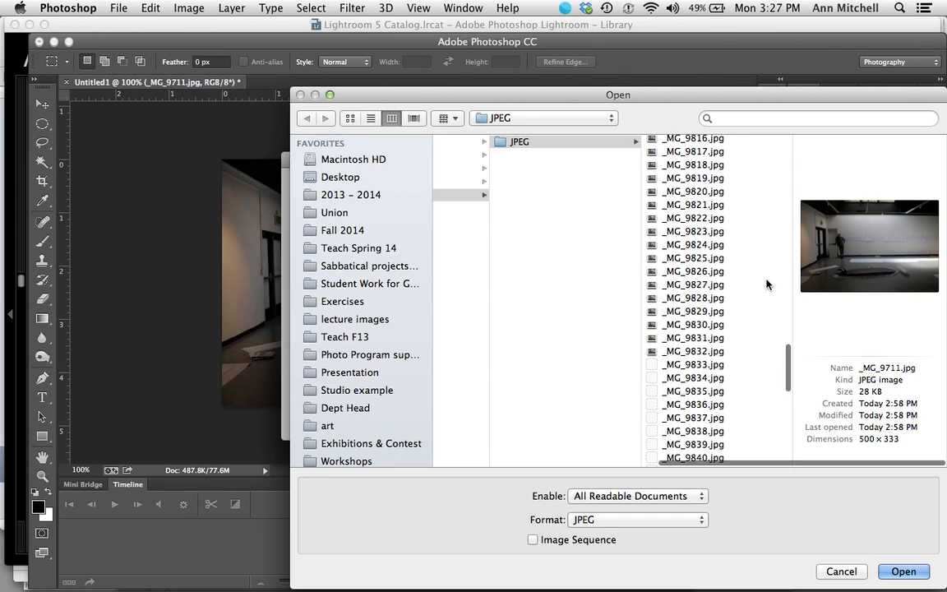
{"action": "scroll", "coordinate": [767, 284], "scroll_direction": "down", "scroll_amount": 10}
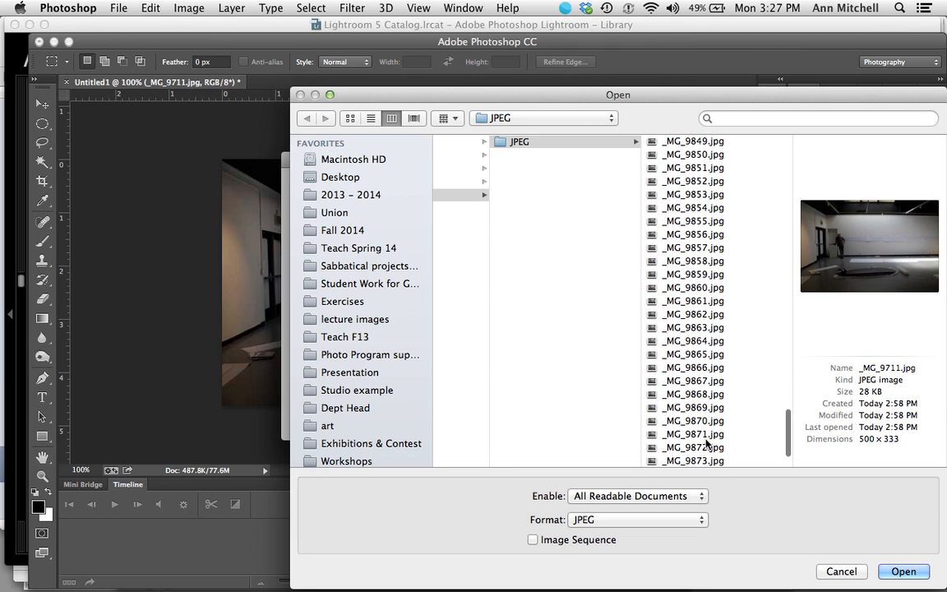
{"action": "left_click", "coordinate": [707, 462], "text": "shift"}
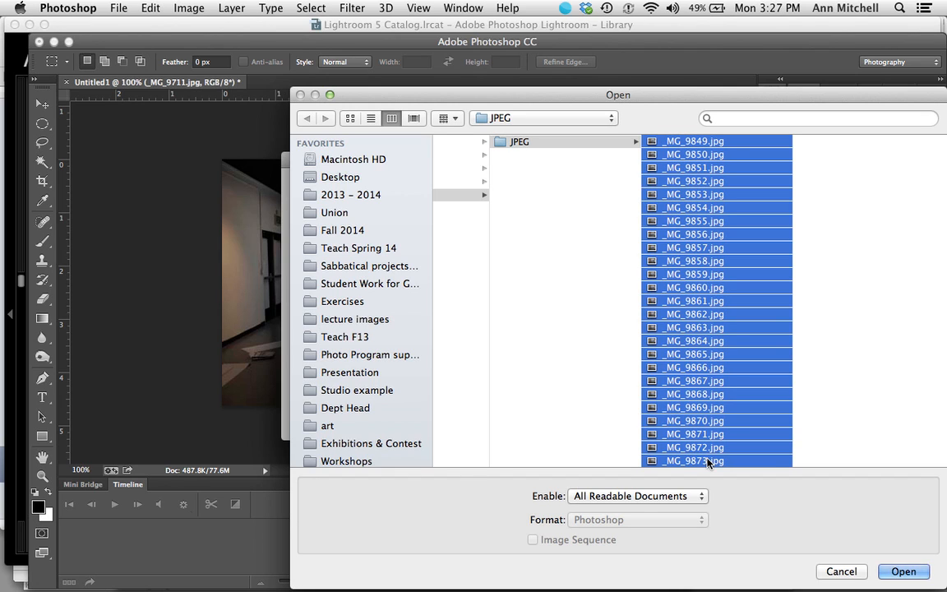
{"action": "left_click", "coordinate": [841, 572]}
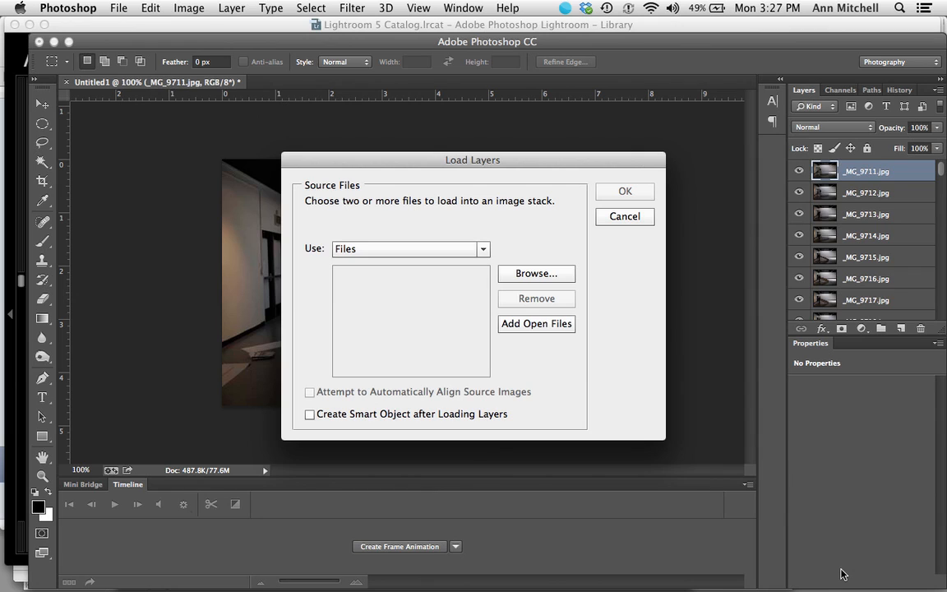
{"action": "left_click", "coordinate": [624, 217]}
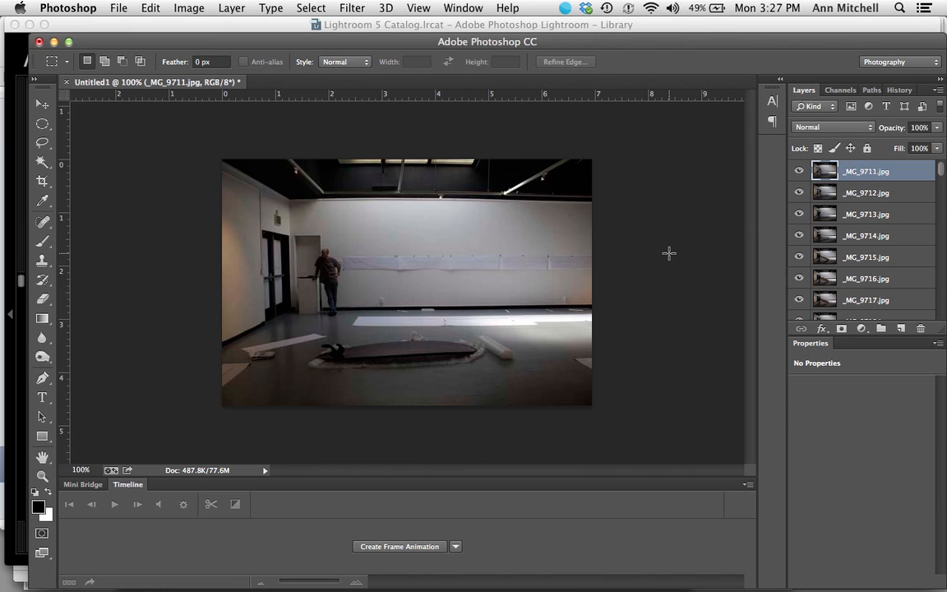
Create a frame animation in the timeline for the open layered document
{"action": "left_click", "coordinate": [460, 7]}
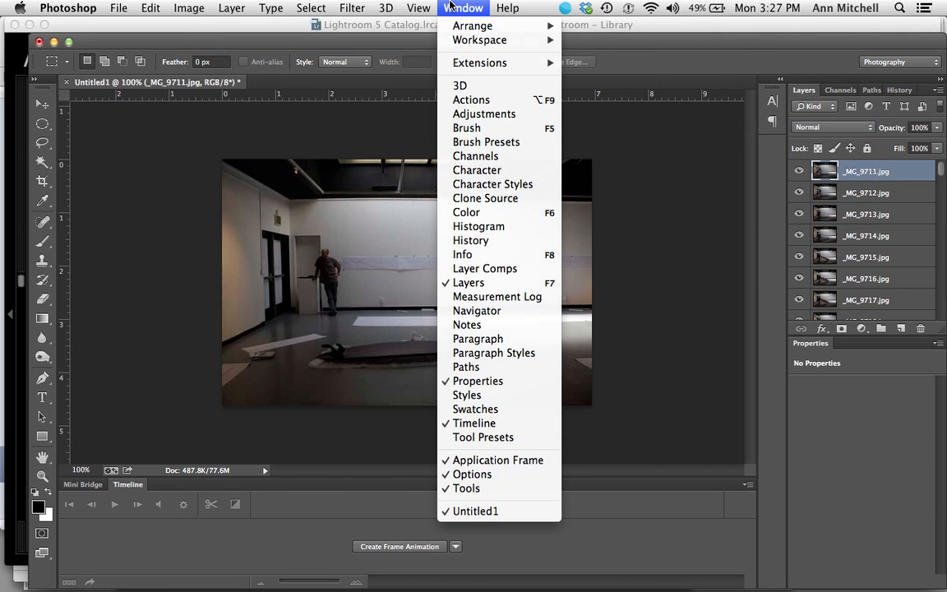
{"action": "left_click", "coordinate": [452, 7]}
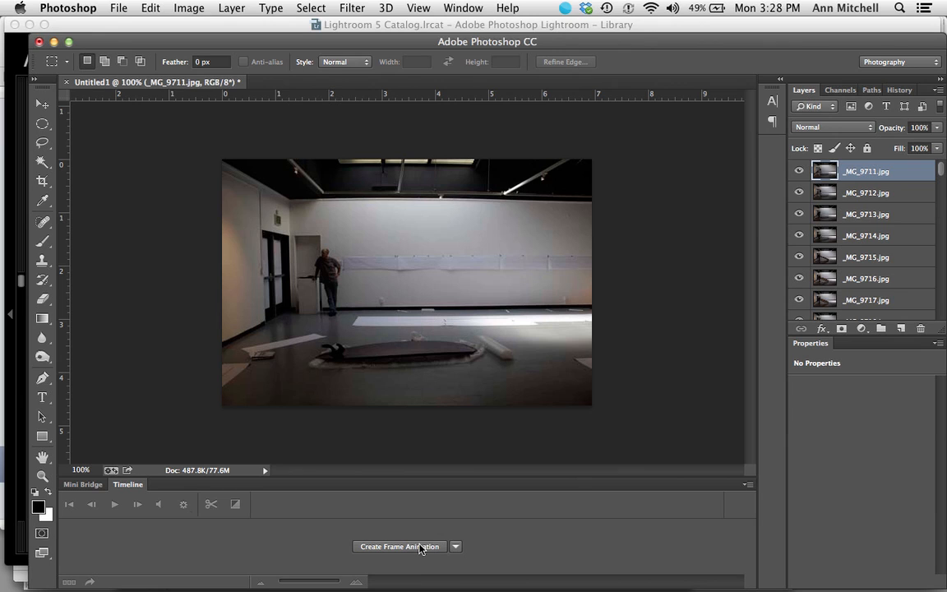
{"action": "left_click", "coordinate": [456, 546]}
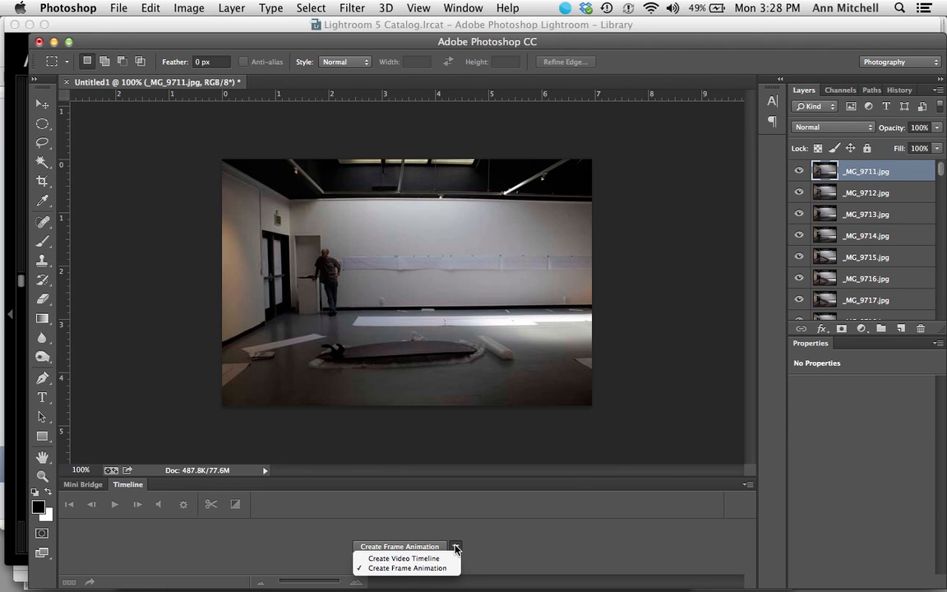
{"action": "left_click", "coordinate": [456, 548]}
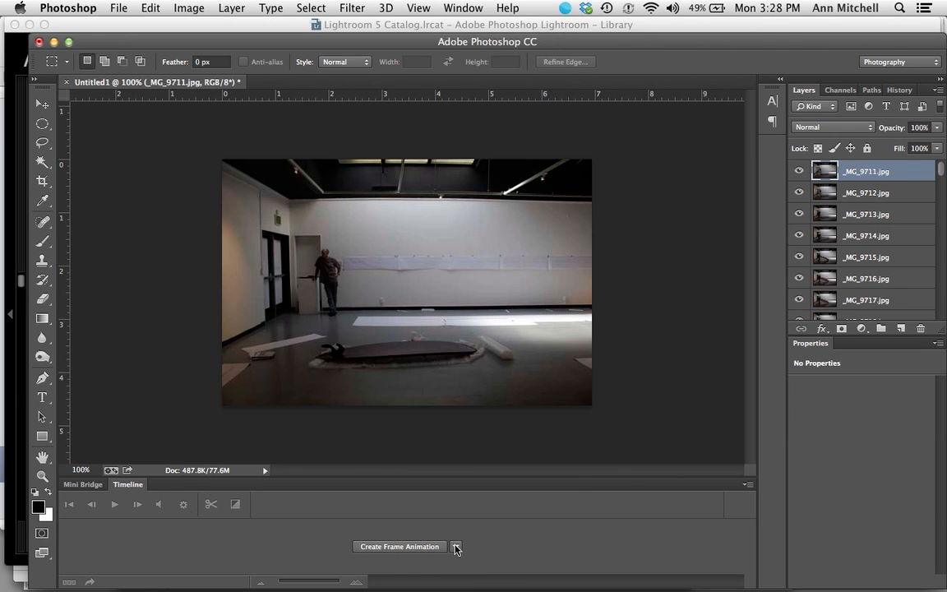
{"action": "left_click", "coordinate": [413, 548]}
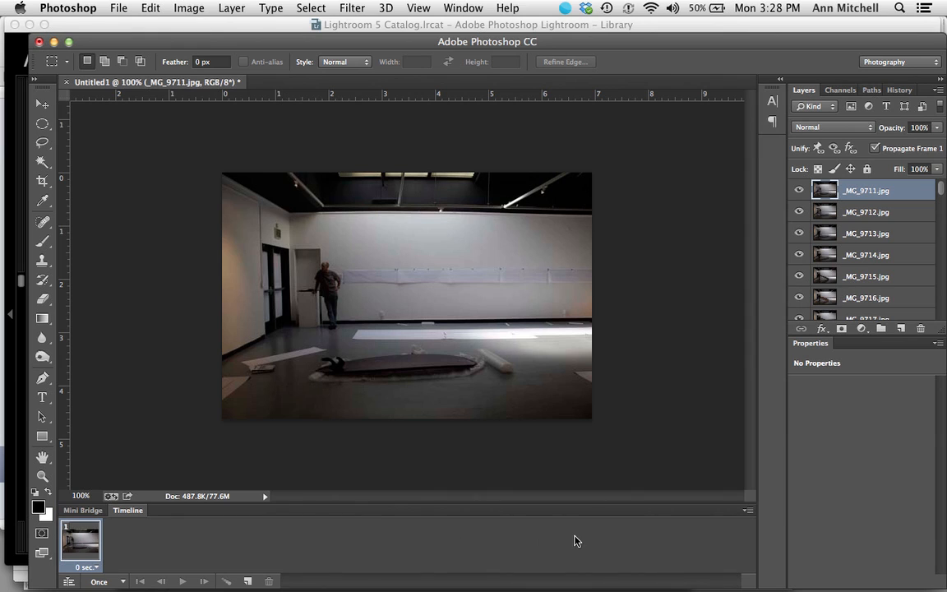
Make animation frames from the document's layers and reverse the frame order
{"action": "left_click", "coordinate": [747, 512]}
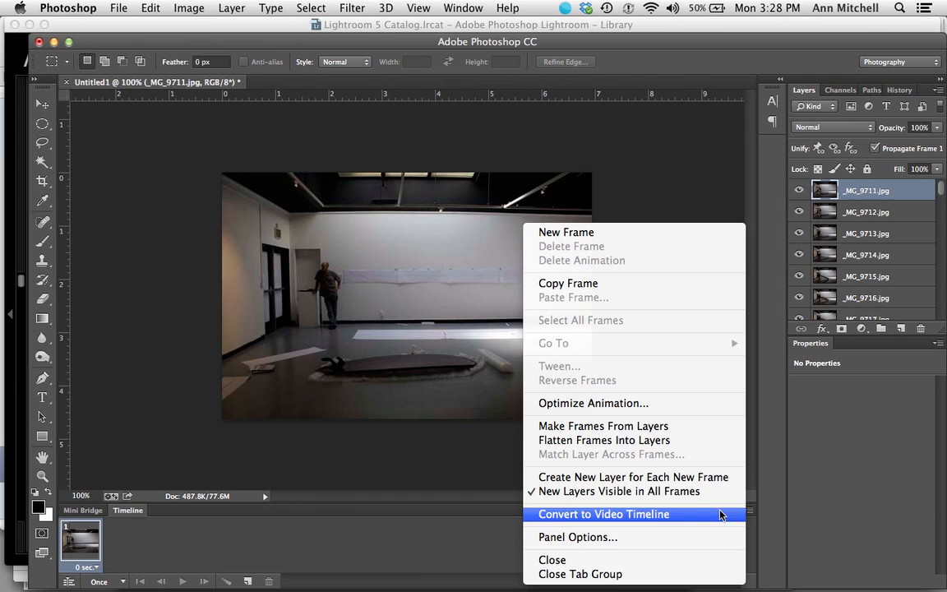
{"action": "left_click", "coordinate": [604, 427]}
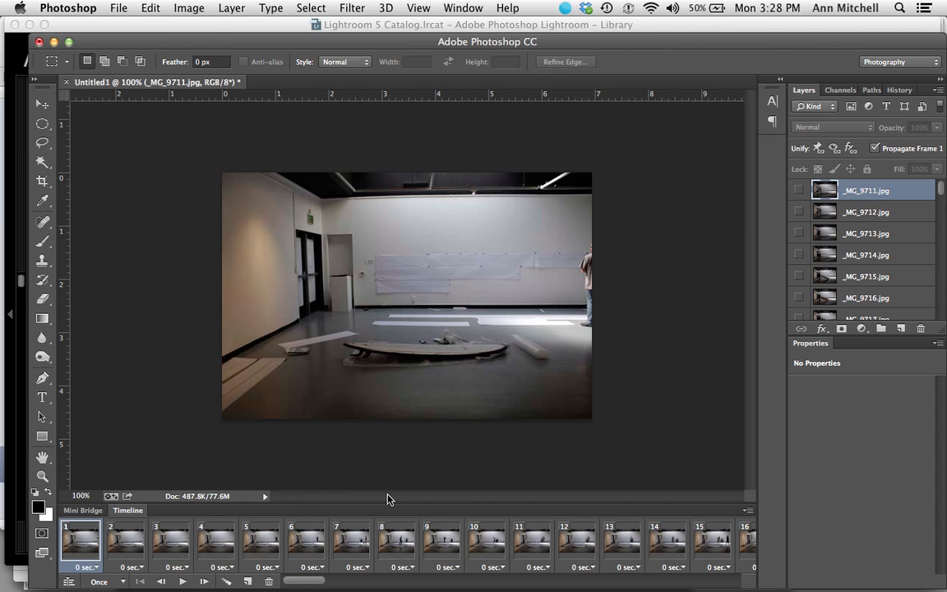
{"action": "left_click", "coordinate": [748, 513]}
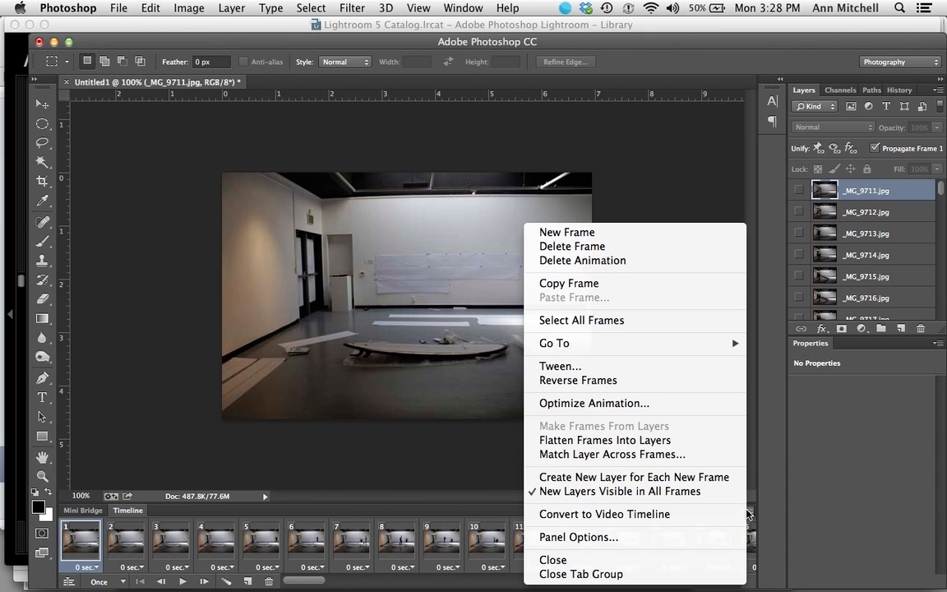
{"action": "left_click", "coordinate": [633, 381]}
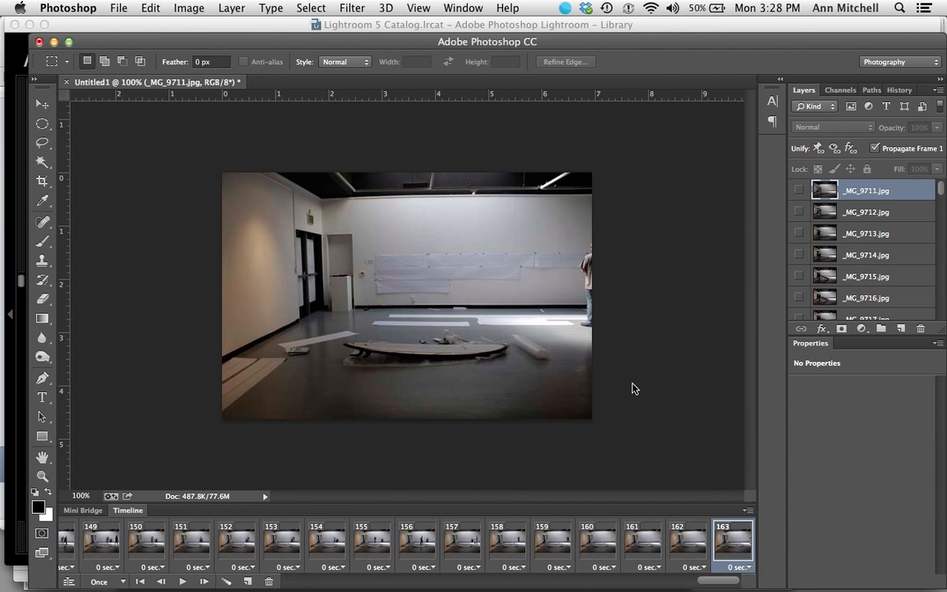
Return to frame 1, select all frames, and set their delay to 0.1 seconds
{"action": "scroll", "coordinate": [223, 544], "scroll_direction": "left", "scroll_amount": 5}
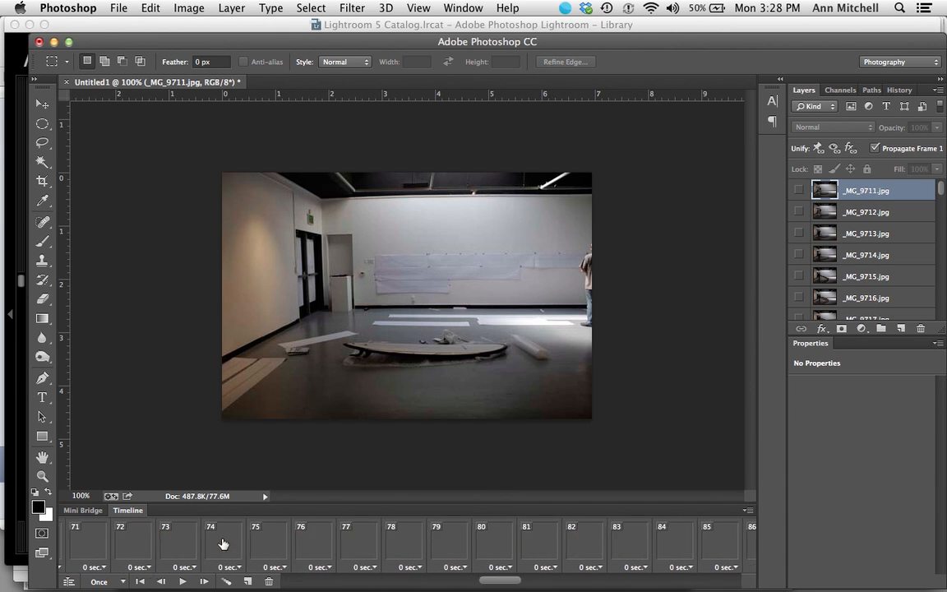
{"action": "scroll", "coordinate": [223, 544], "scroll_direction": "left", "scroll_amount": 10}
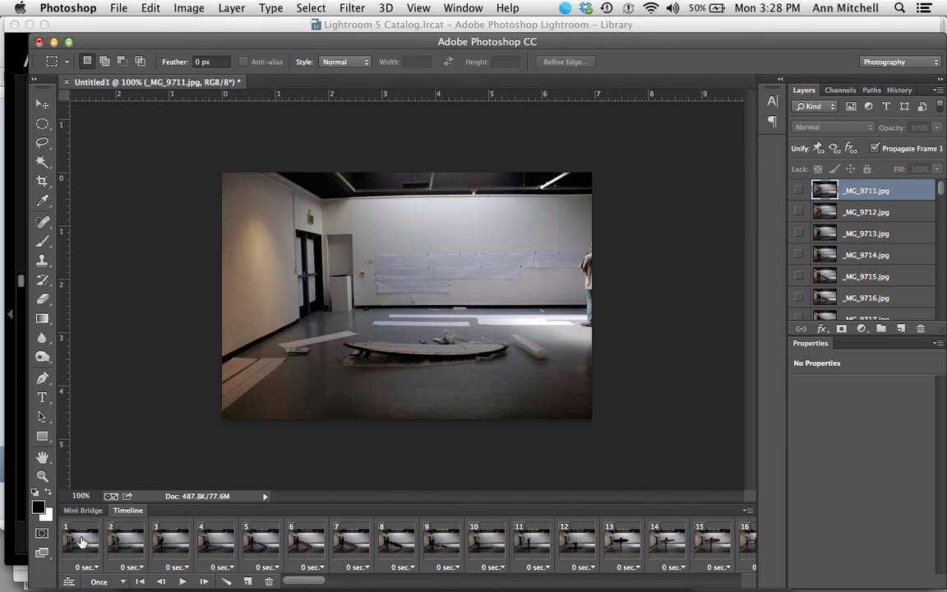
{"action": "left_click", "coordinate": [80, 541]}
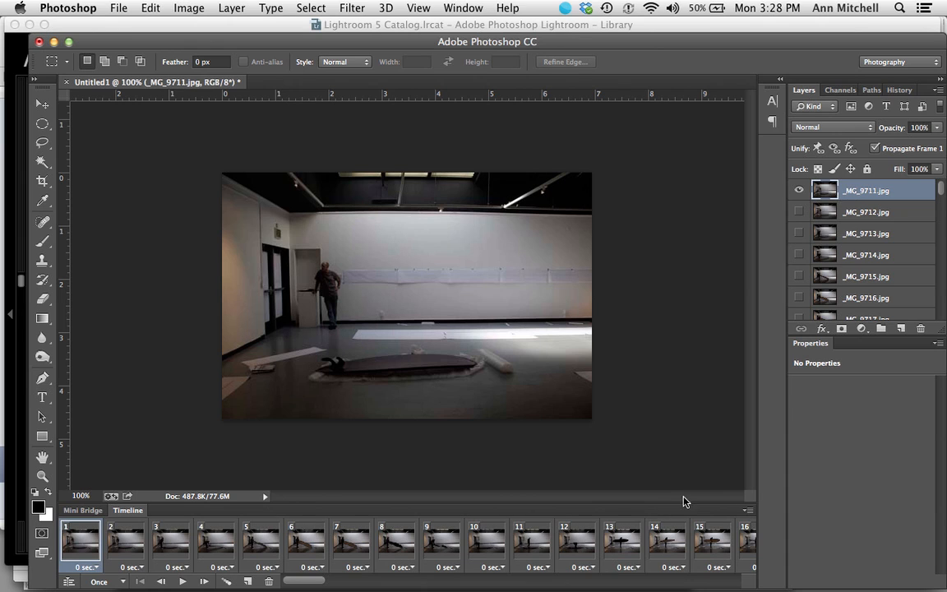
{"action": "left_click", "coordinate": [747, 513]}
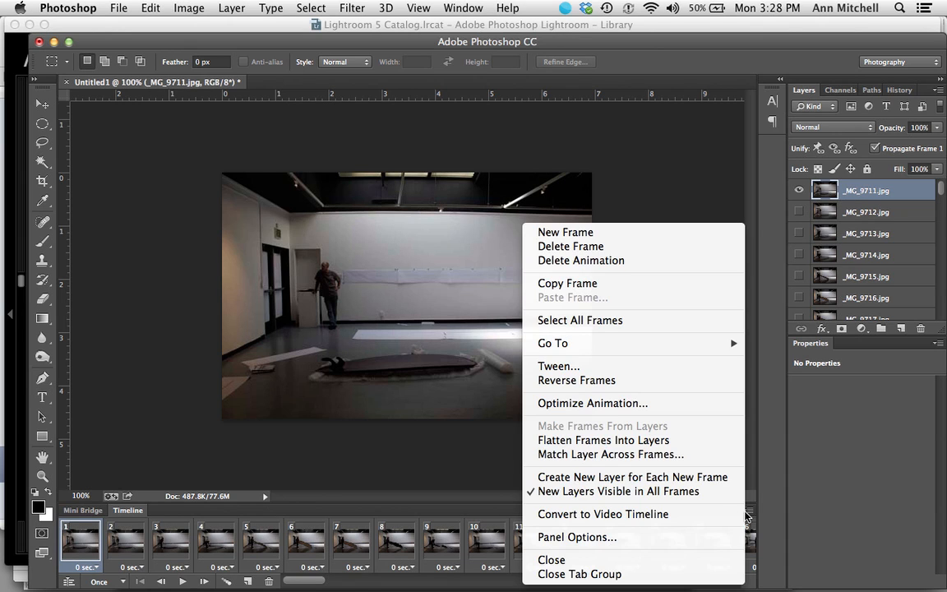
{"action": "left_click", "coordinate": [584, 321]}
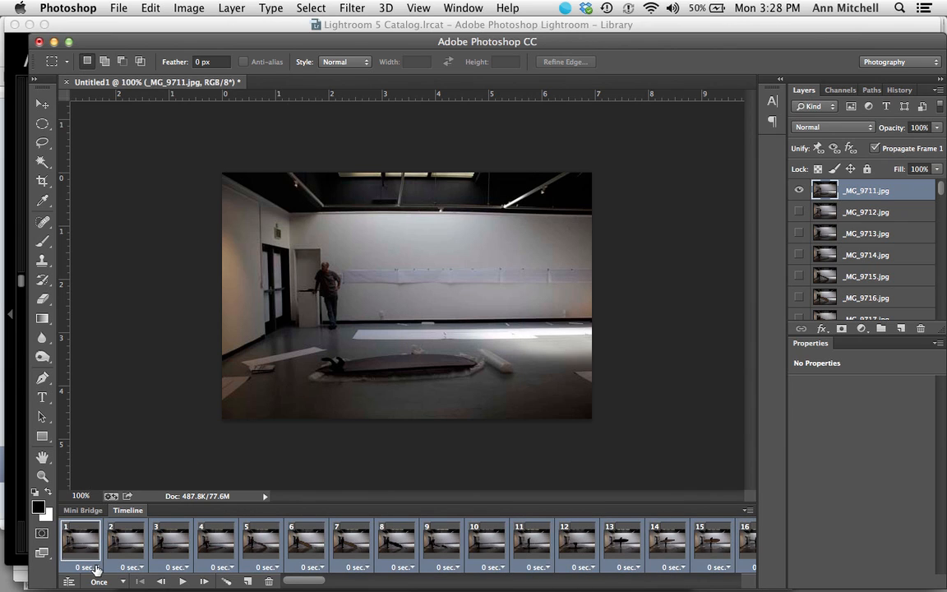
{"action": "left_click", "coordinate": [95, 567]}
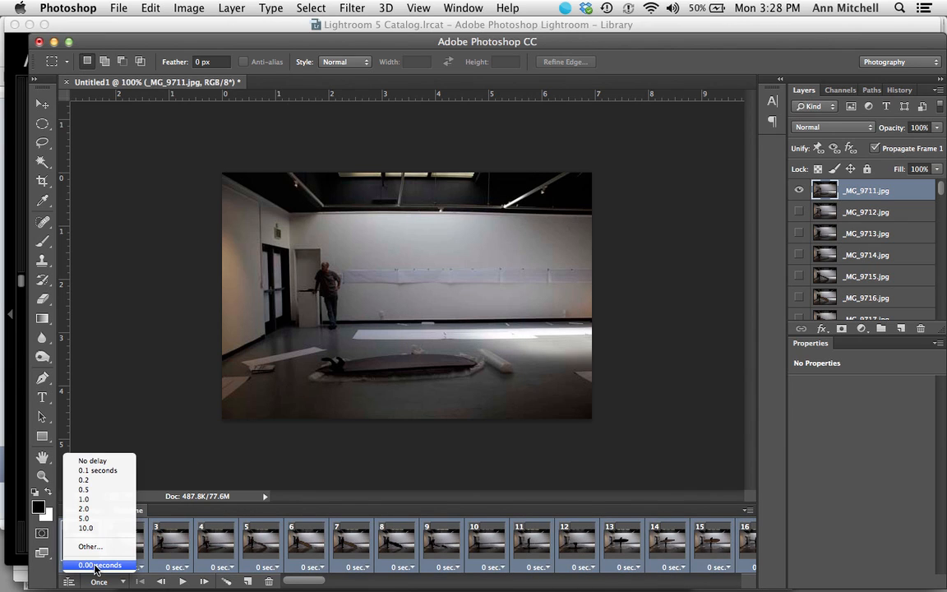
{"action": "left_click", "coordinate": [98, 472]}
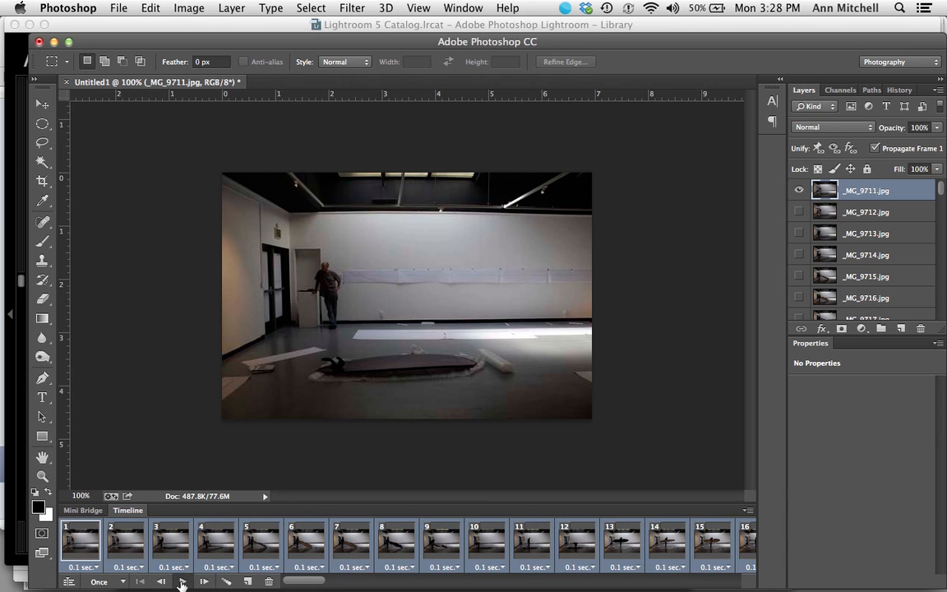
Play back the frame animation to check its motion, and stop the playback partway through
{"action": "left_click", "coordinate": [182, 583]}
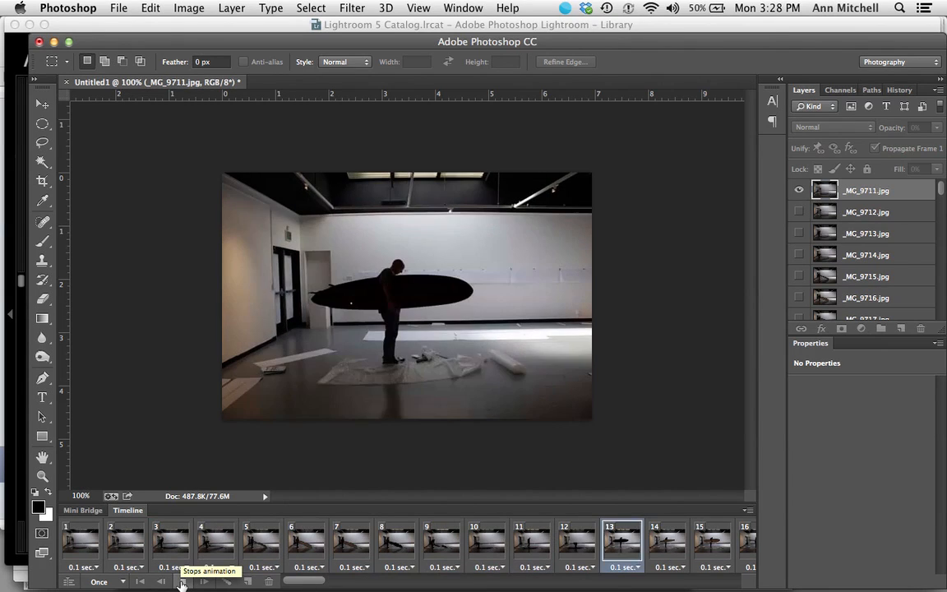
{"action": "left_click", "coordinate": [182, 582]}
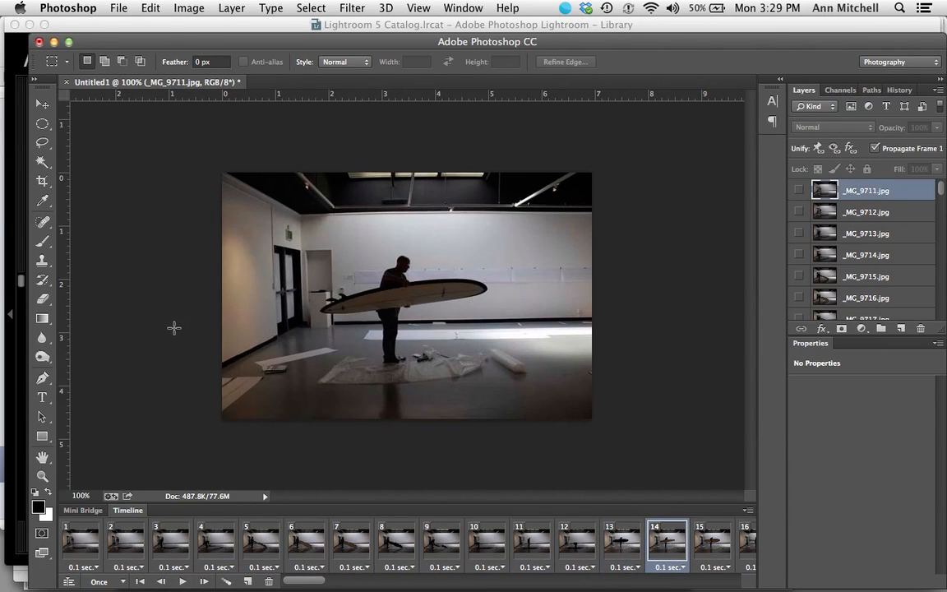
Start a video render of the animation and set the output file name to "name"
{"action": "left_click", "coordinate": [117, 7]}
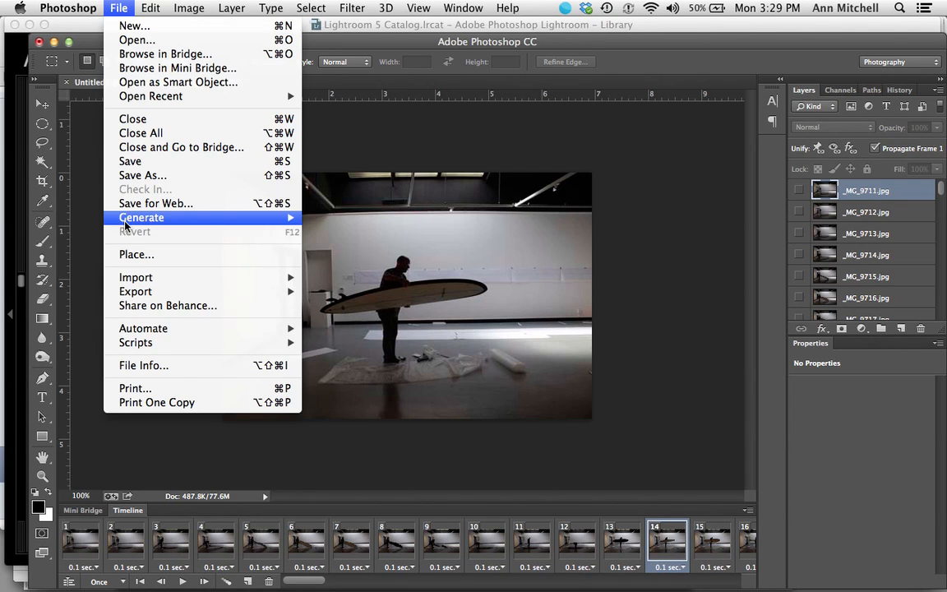
{"action": "mouse_move", "coordinate": [288, 297]}
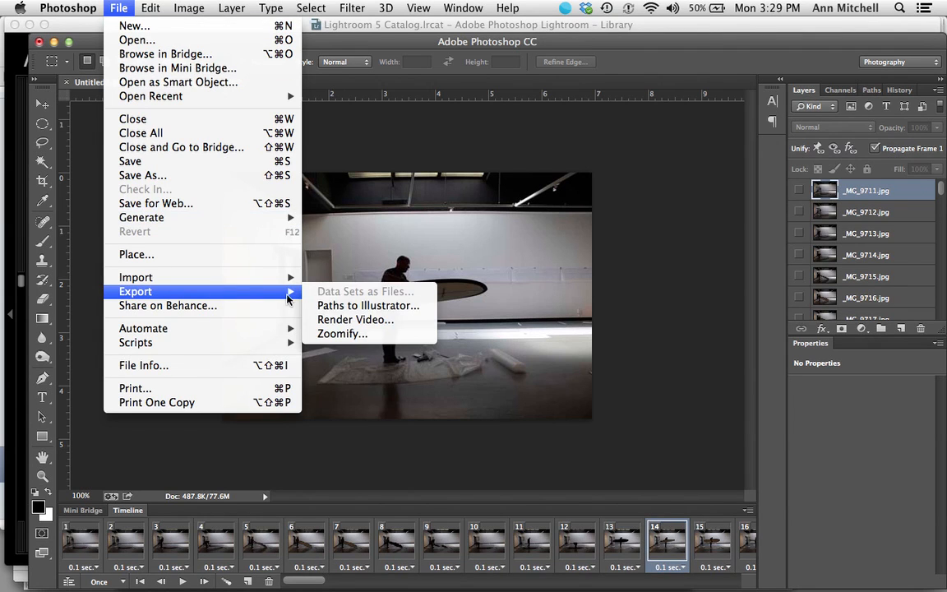
{"action": "left_click", "coordinate": [342, 320]}
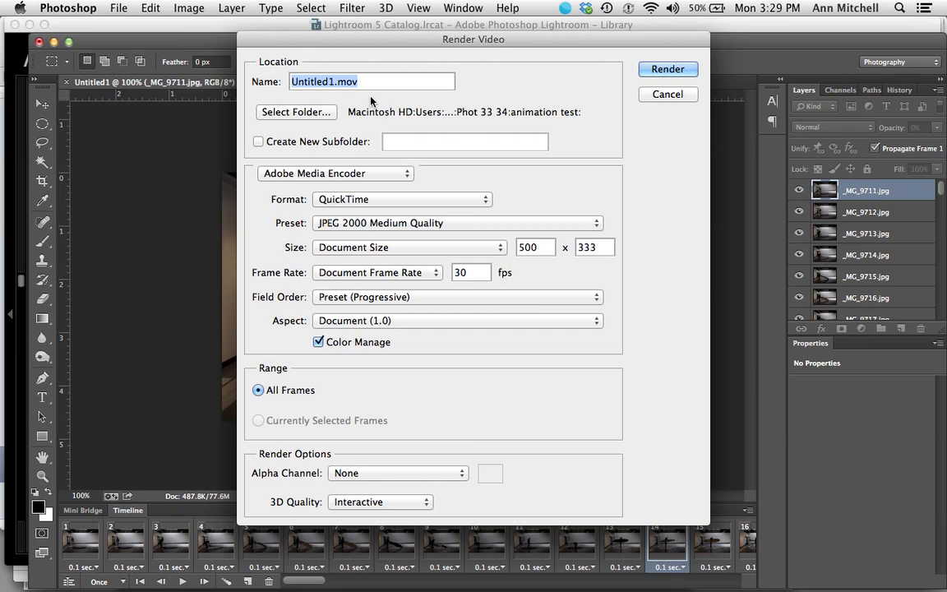
{"action": "type", "text": "name"}
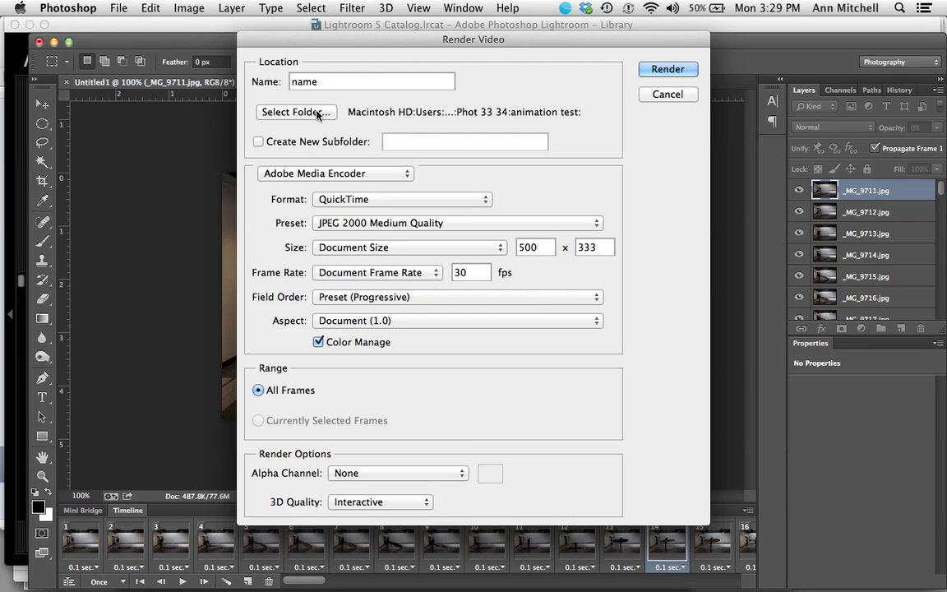
Try the H.264 render format, switch back to QuickTime with the JPEG 2000 Medium Quality preset, and cancel the video render
{"action": "left_click", "coordinate": [370, 200]}
{"action": "left_click", "coordinate": [369, 185]}
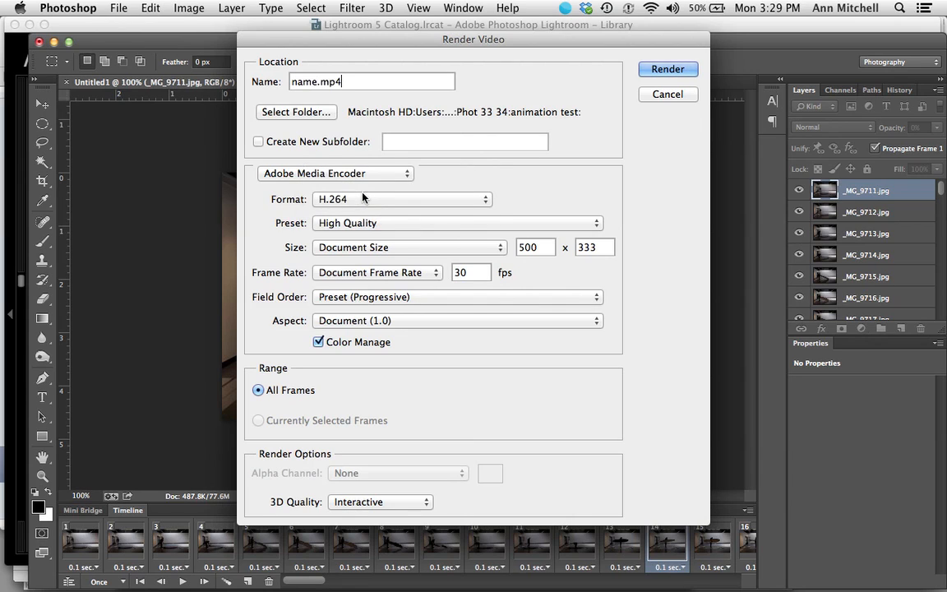
{"action": "left_click", "coordinate": [368, 201]}
{"action": "left_click", "coordinate": [372, 212]}
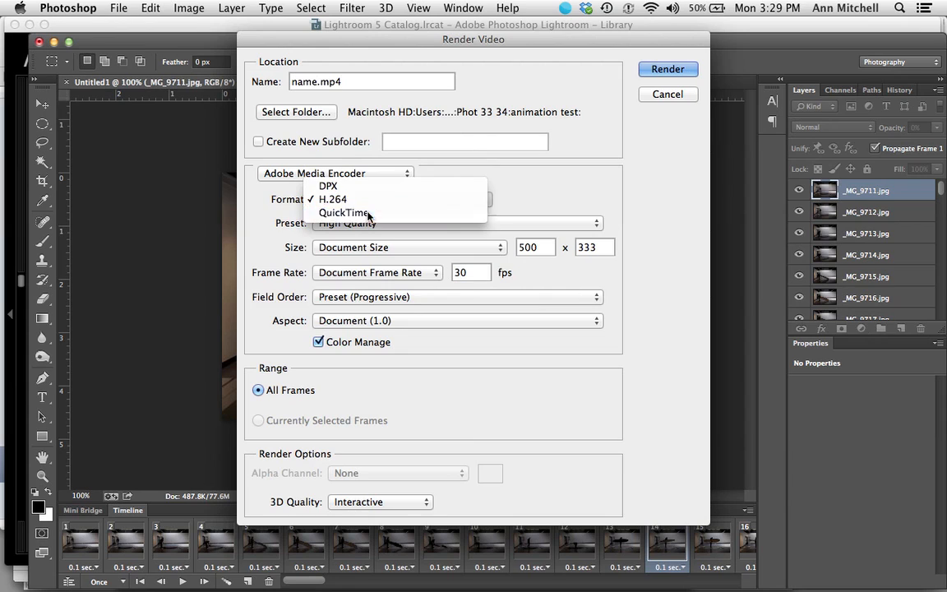
{"action": "left_click", "coordinate": [389, 226]}
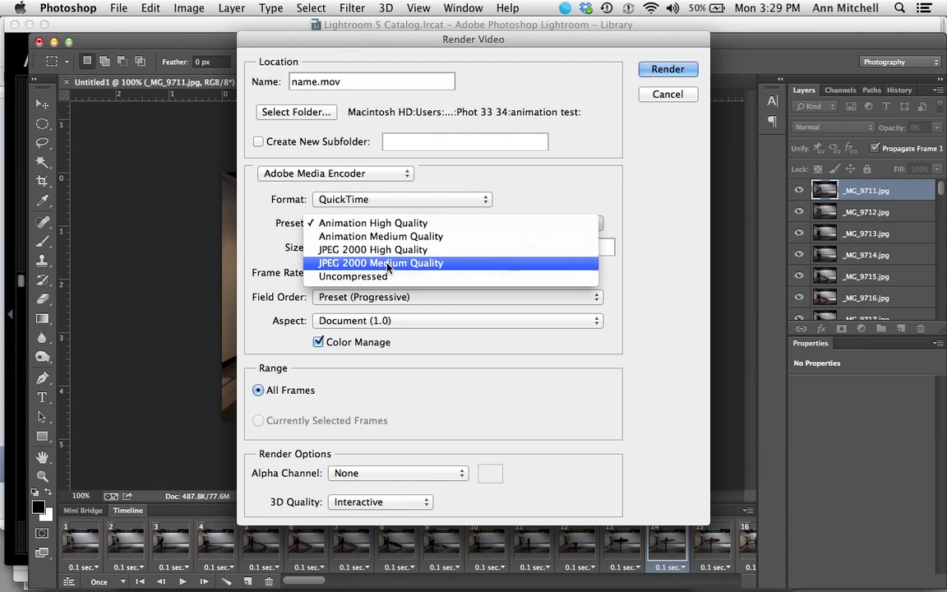
{"action": "left_click", "coordinate": [389, 265]}
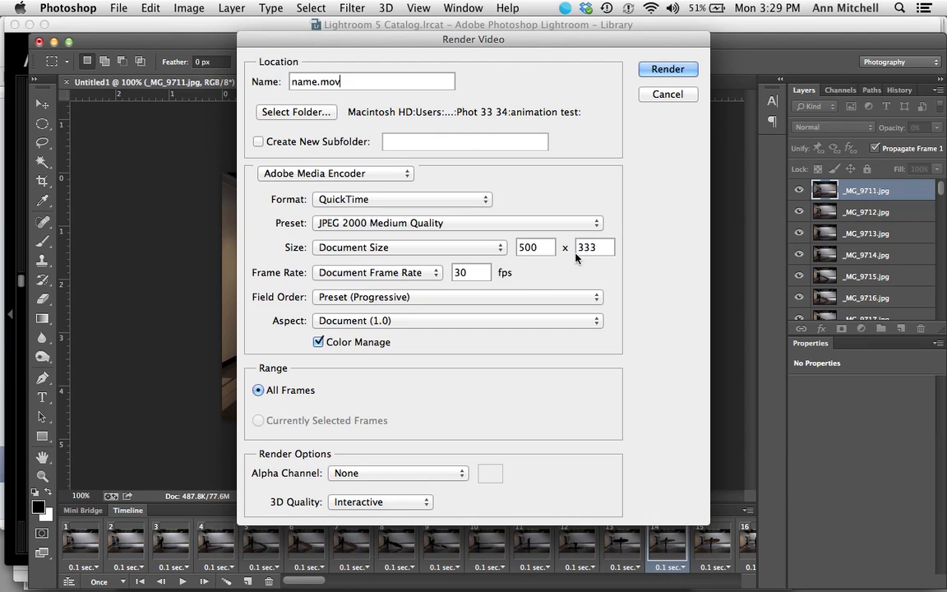
{"action": "left_click", "coordinate": [666, 94]}
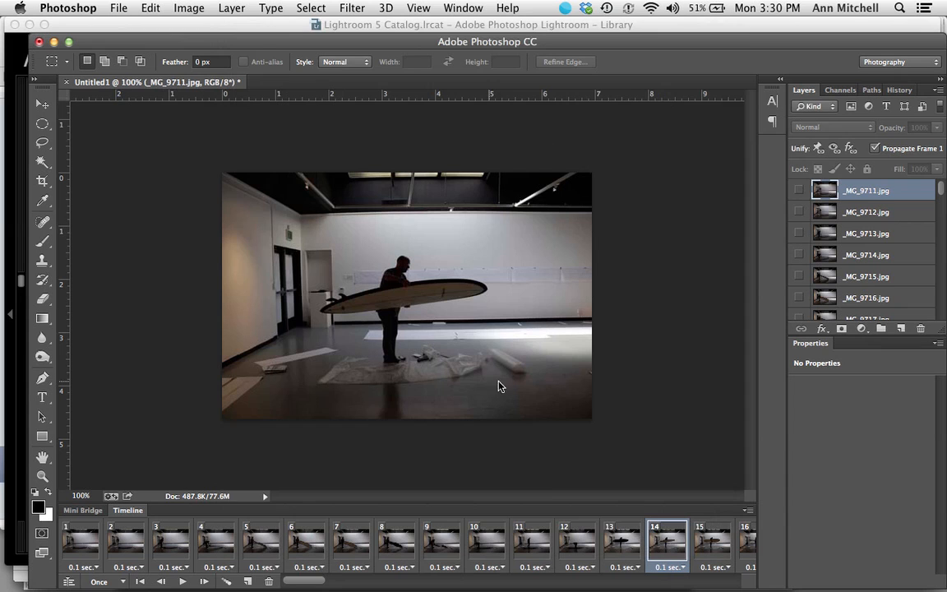
{"action": "mouse_move", "coordinate": [656, 575]}
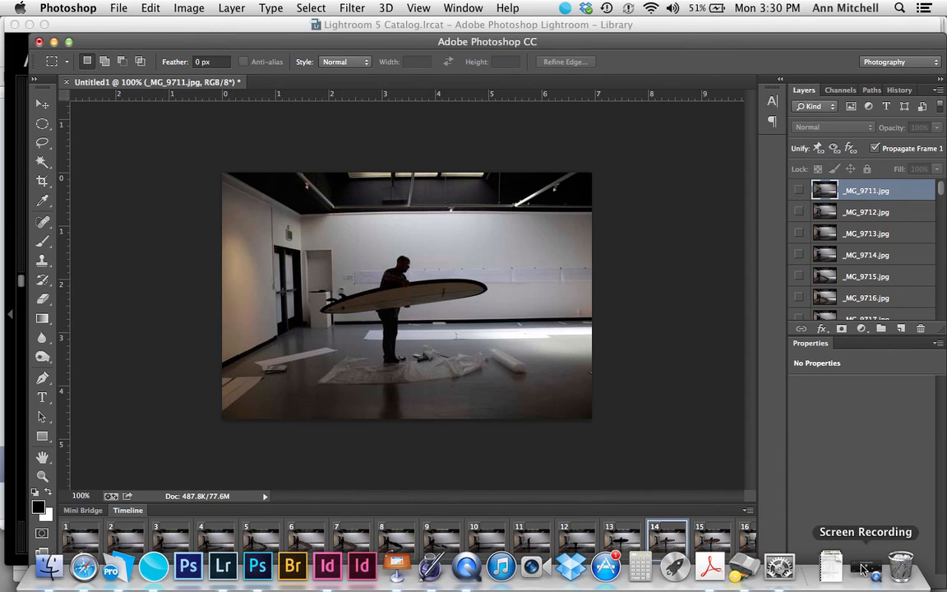
{"action": "left_click", "coordinate": [468, 566]}
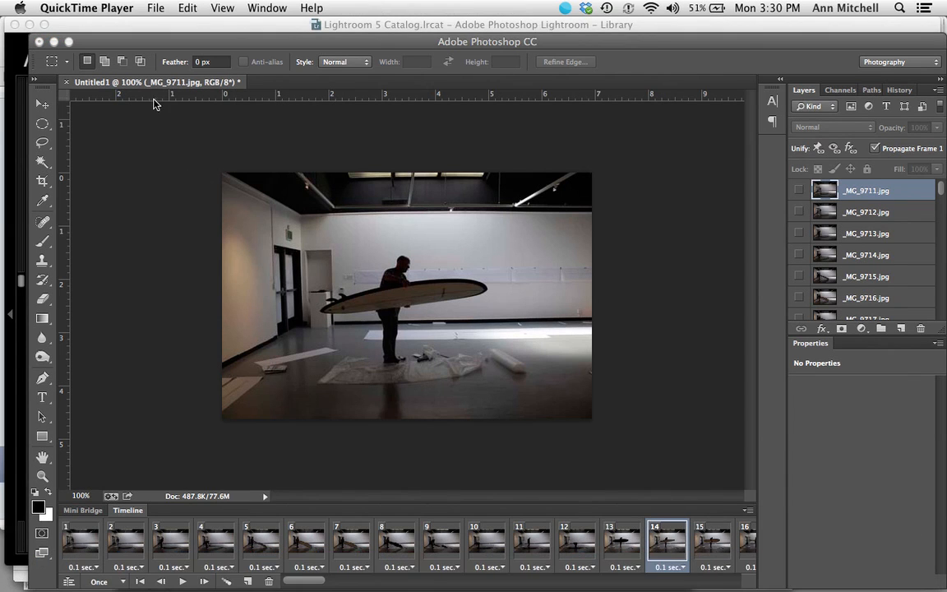